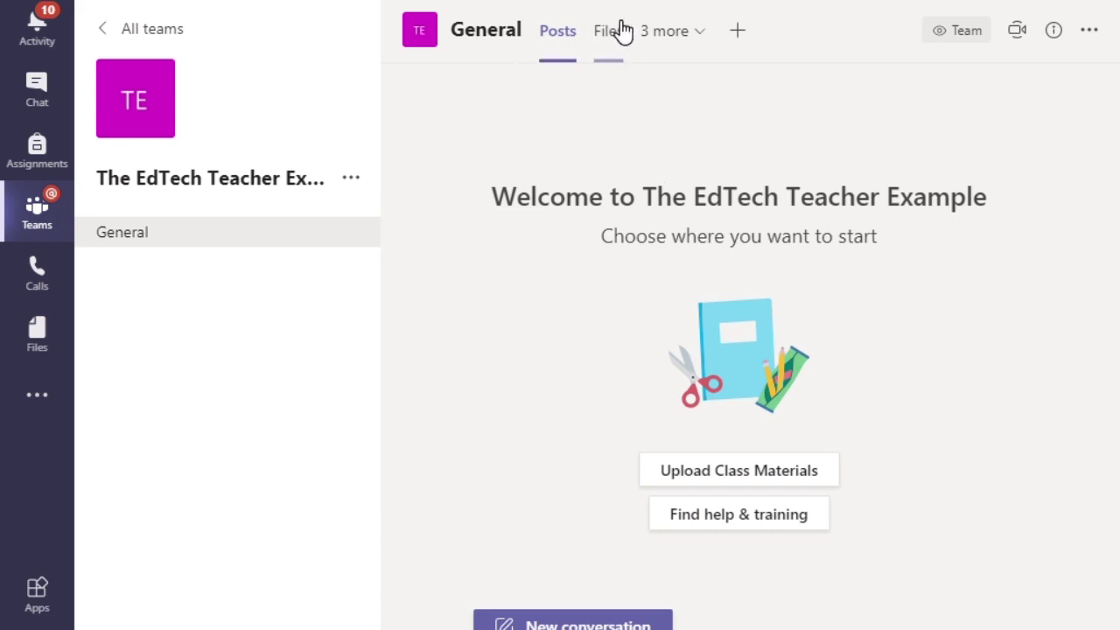
# Expand the '3 more' tab list to reveal Class Notebook, Assignments and Grades.
pyautogui.click(671, 40)
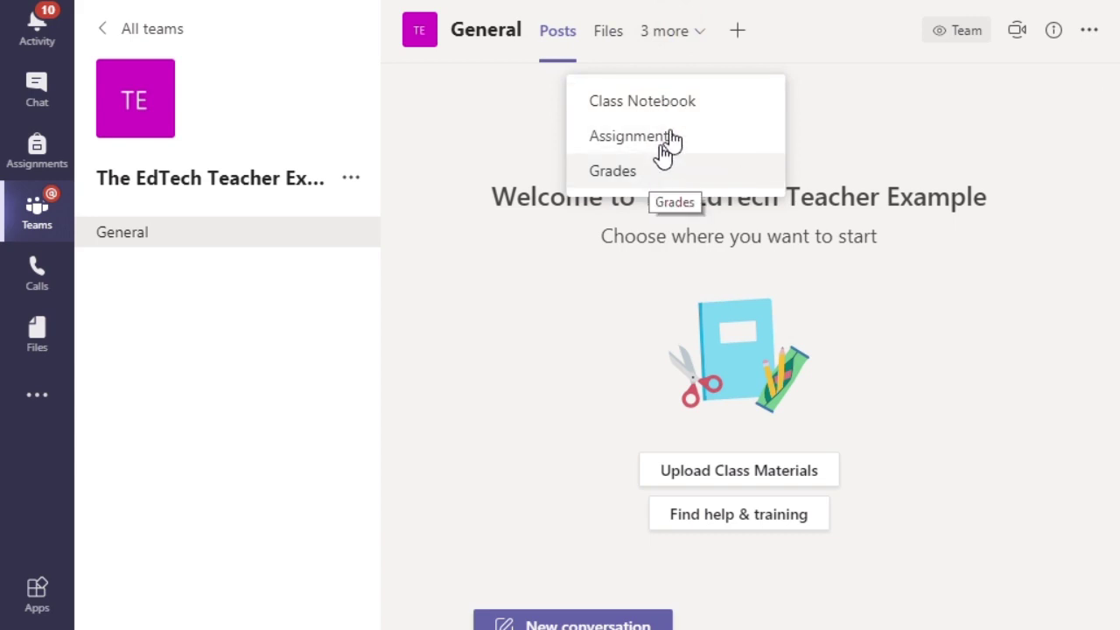
# Open the Add a tab gallery and scroll down to the More tabs apps.
pyautogui.click(736, 35)
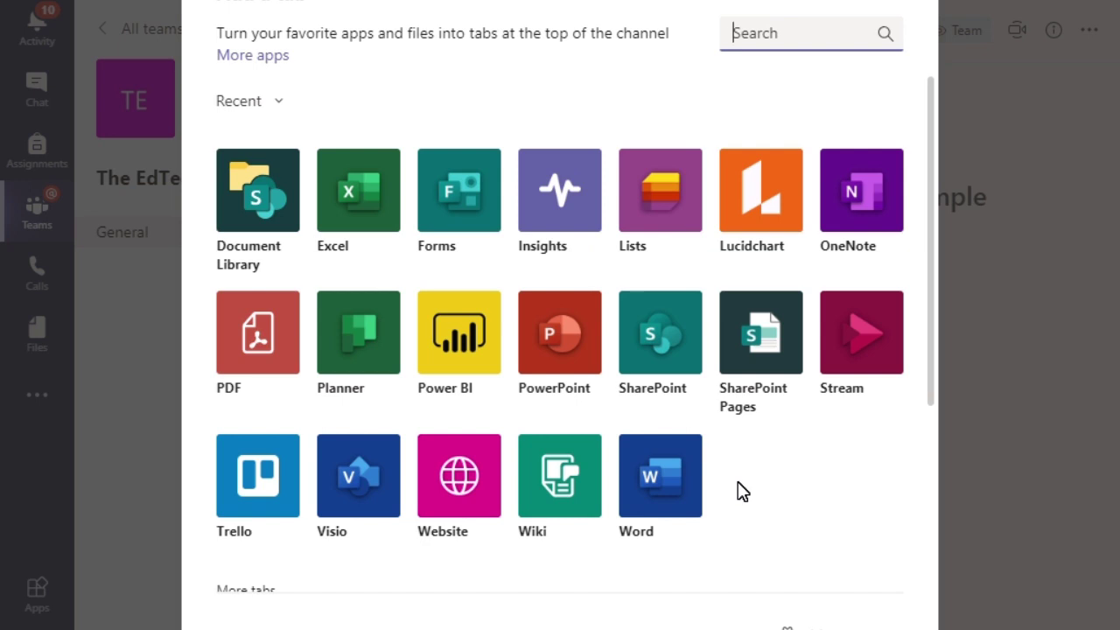
pyautogui.scroll(-3, 738, 477)
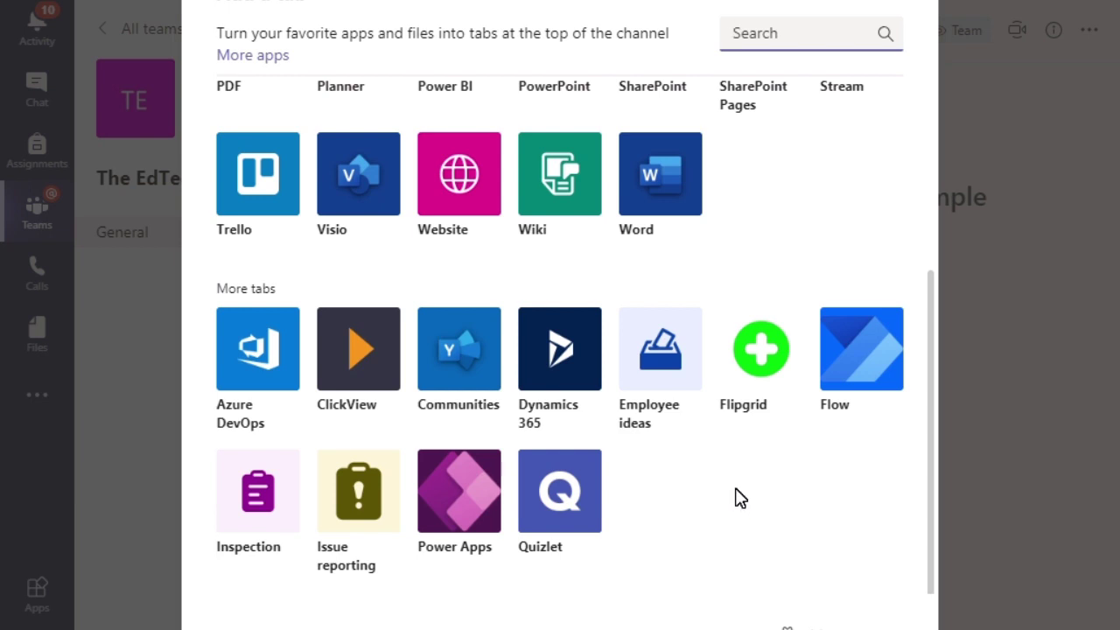
pyautogui.click(446, 193)
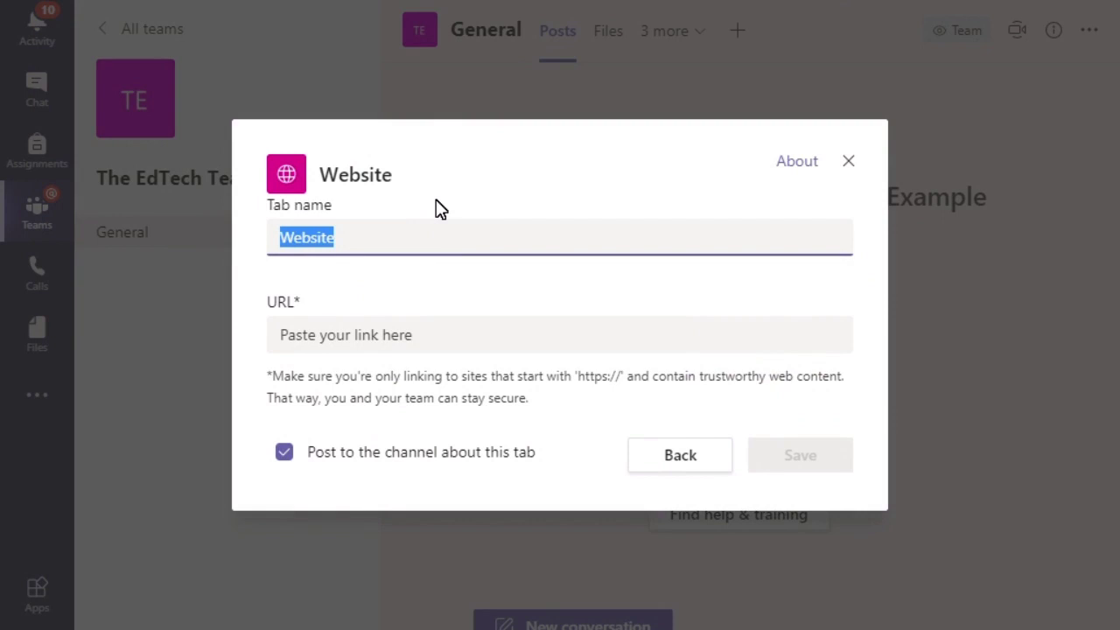
pyautogui.write('Youtube')
pyautogui.press('Tab')
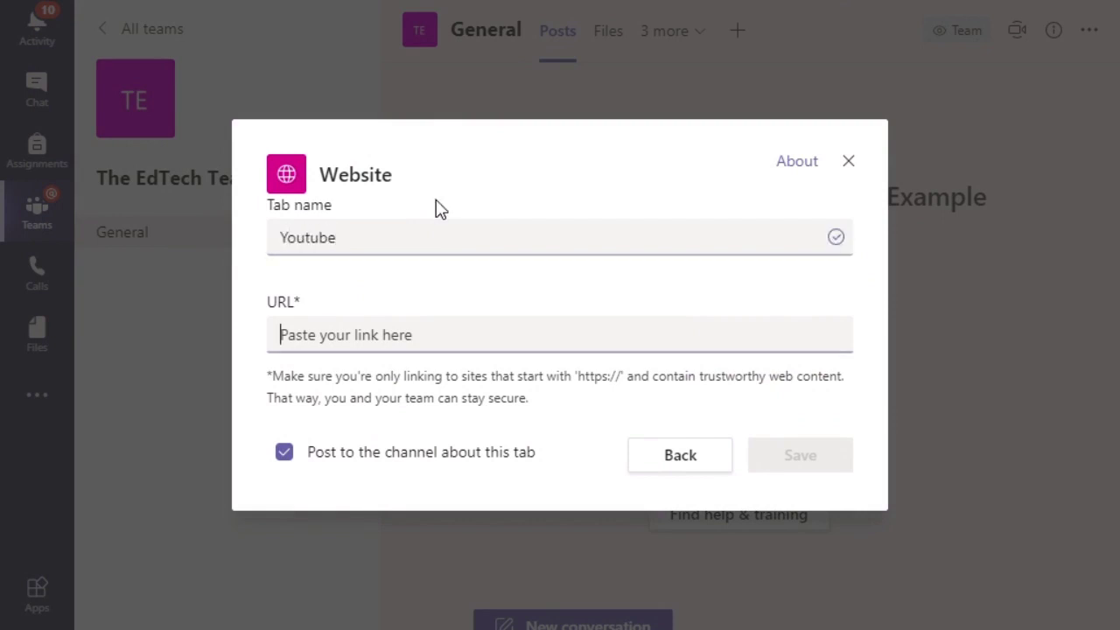
pyautogui.write('www.tyo')
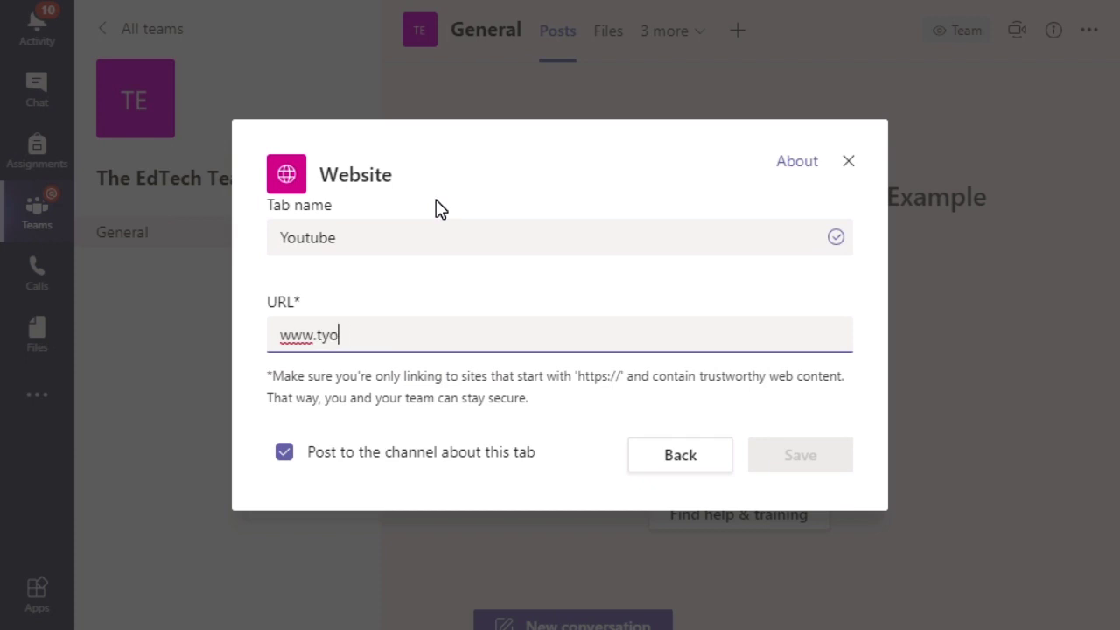
pyautogui.press('BackSpace')
pyautogui.press('BackSpace')
pyautogui.press('BackSpace')
pyautogui.write('youtube.com')
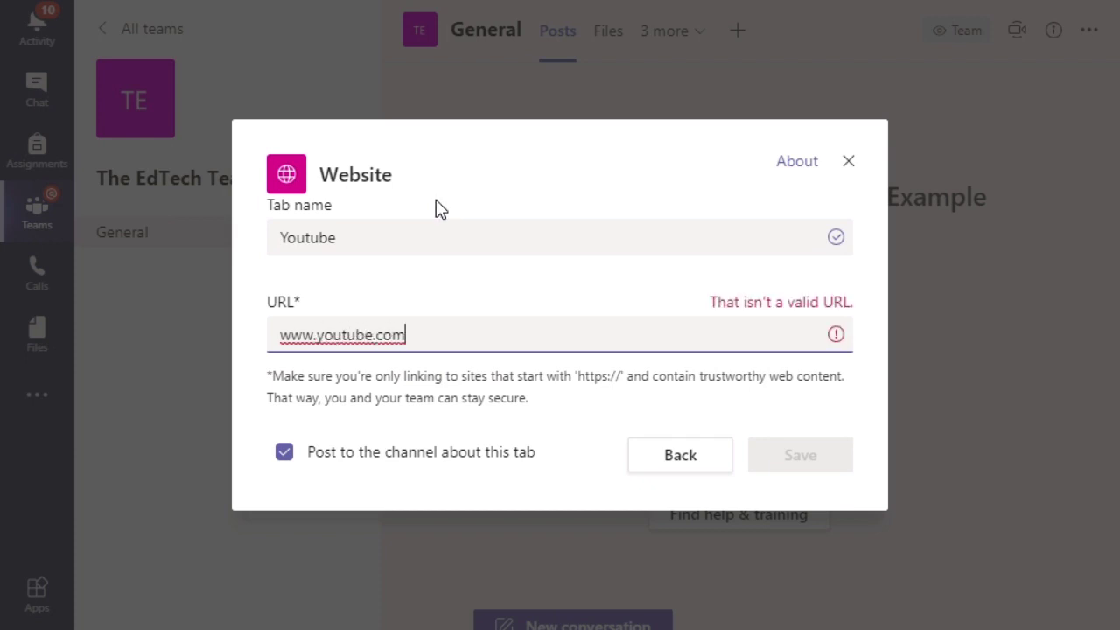
pyautogui.click(710, 350)
pyautogui.click(446, 326)
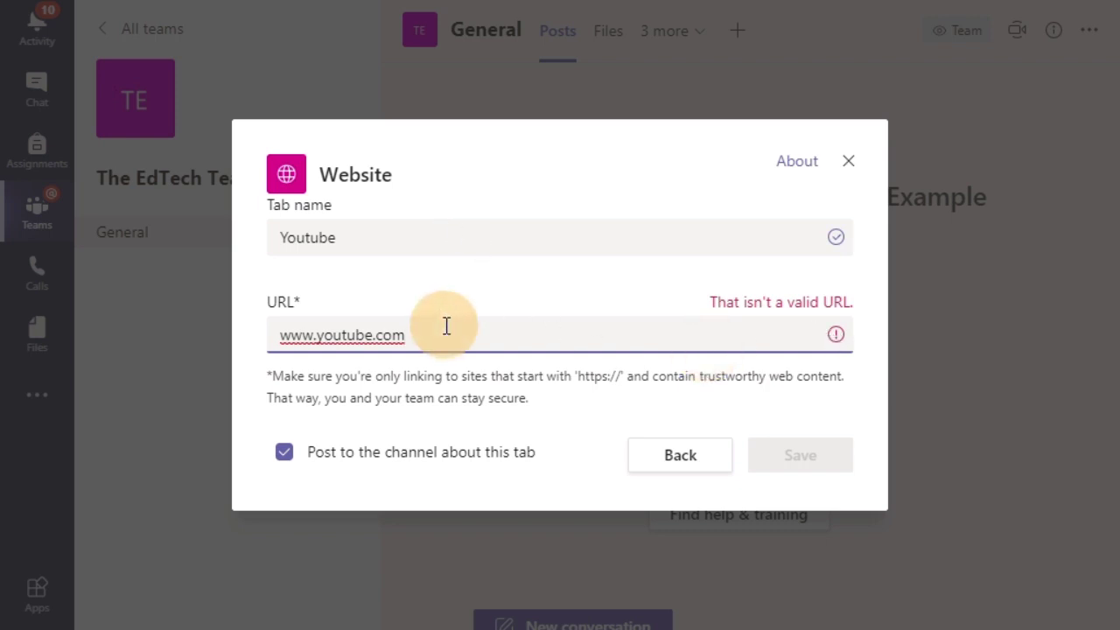
pyautogui.doubleClick(446, 326)
pyautogui.click(446, 326)
pyautogui.tripleClick(445, 326)
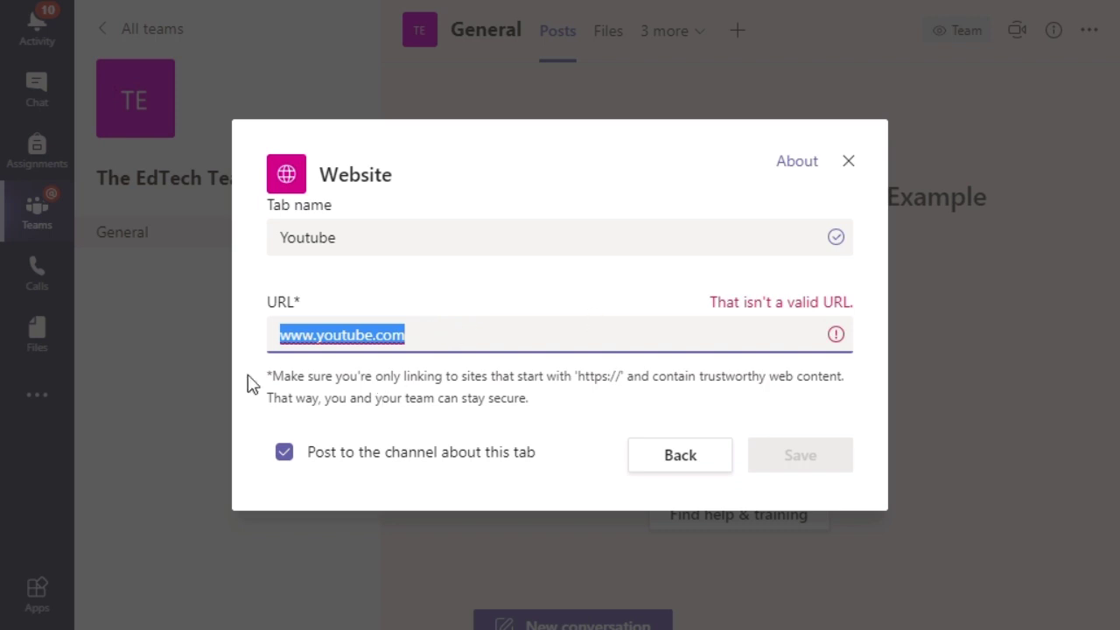
pyautogui.click(278, 336)
pyautogui.write('http:')
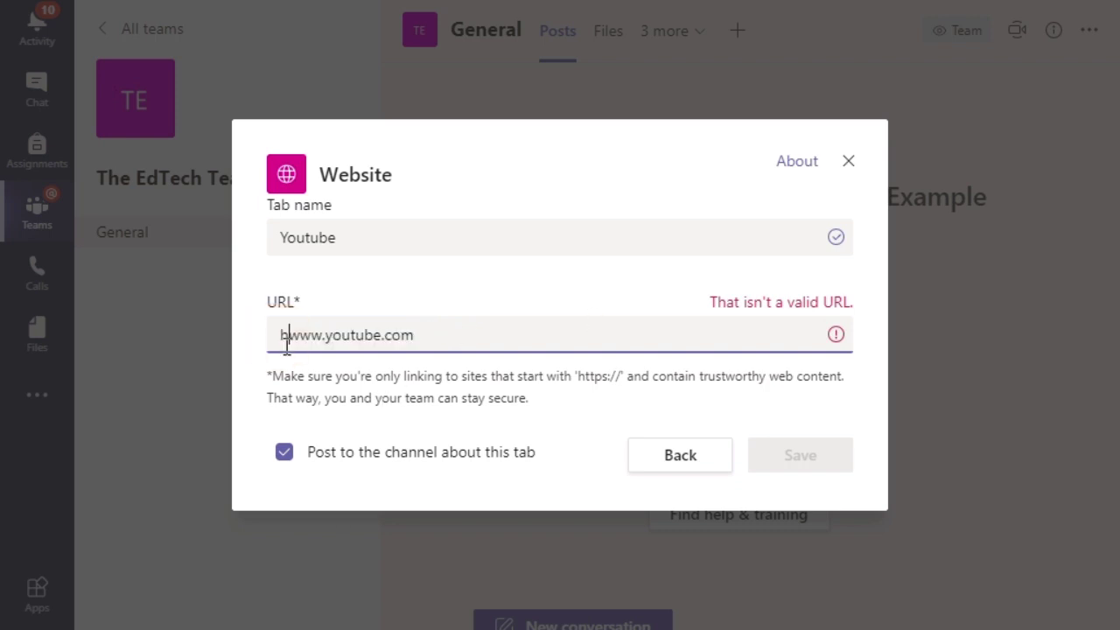
pyautogui.press('BackSpace')
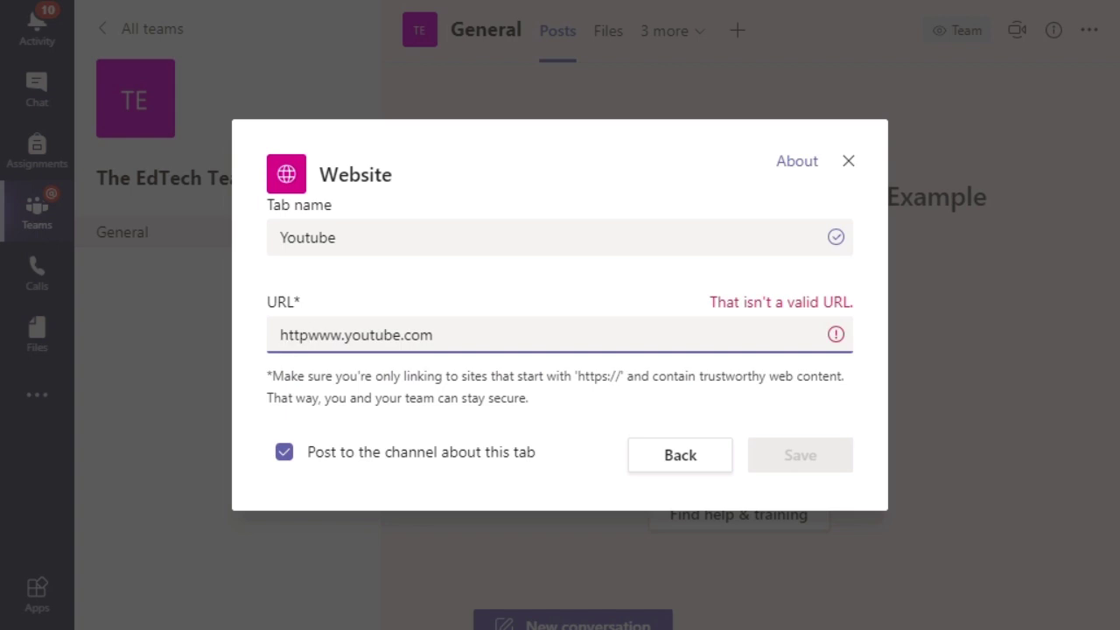
pyautogui.write('s://')
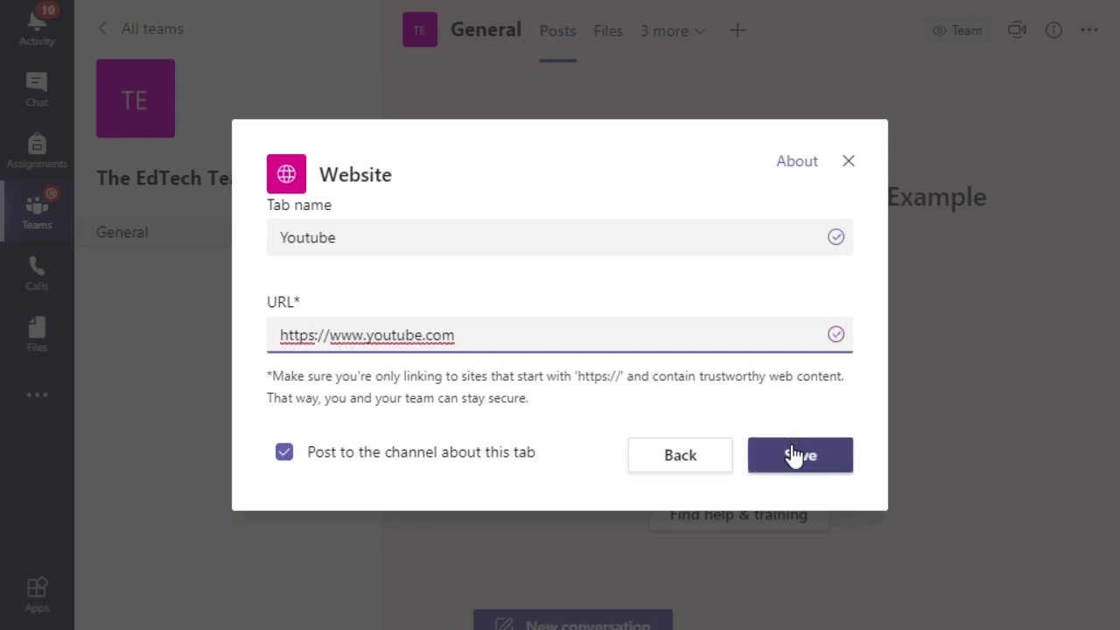
pyautogui.click(796, 455)
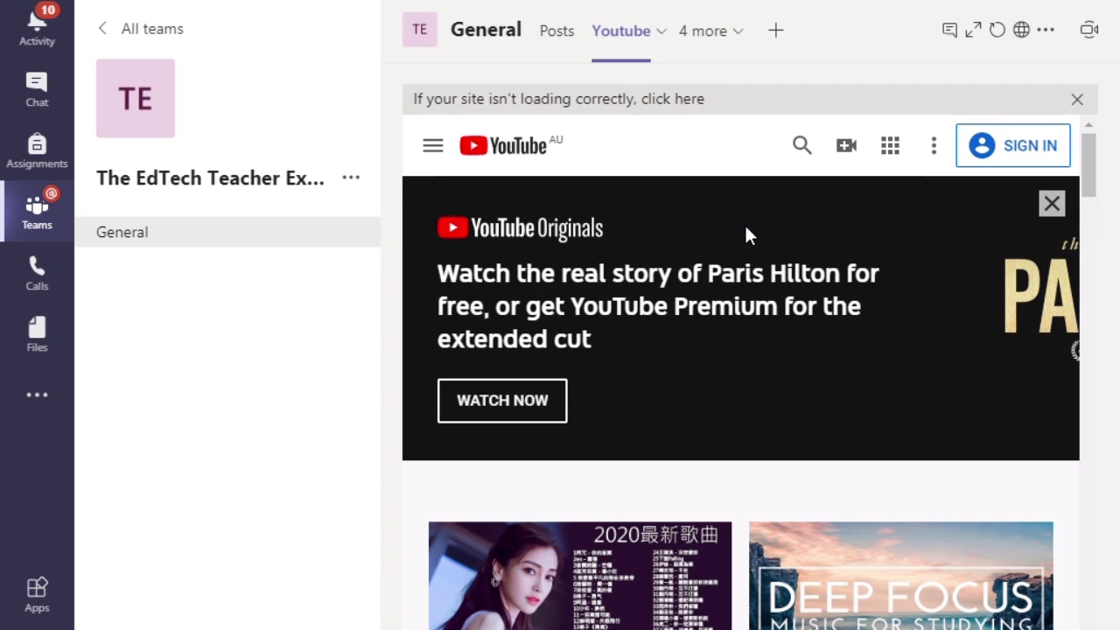
# Once the Youtube tab has loaded, start adding another tab to the General channel.
pyautogui.click(773, 32)
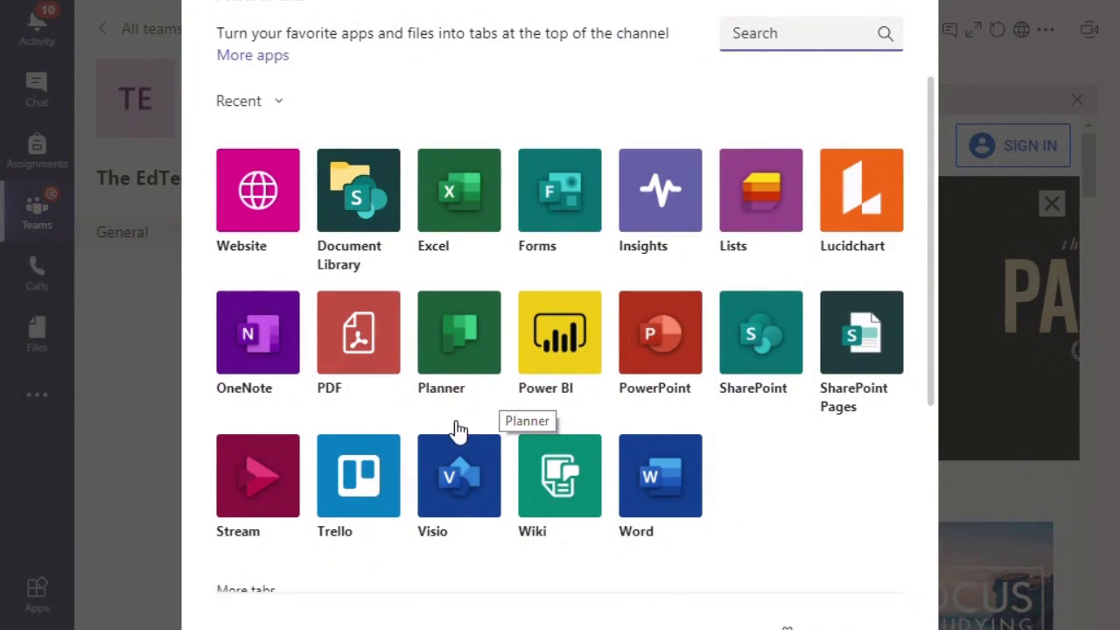
pyautogui.scroll(-2, 530, 420)
pyautogui.scroll(2, 601, 376)
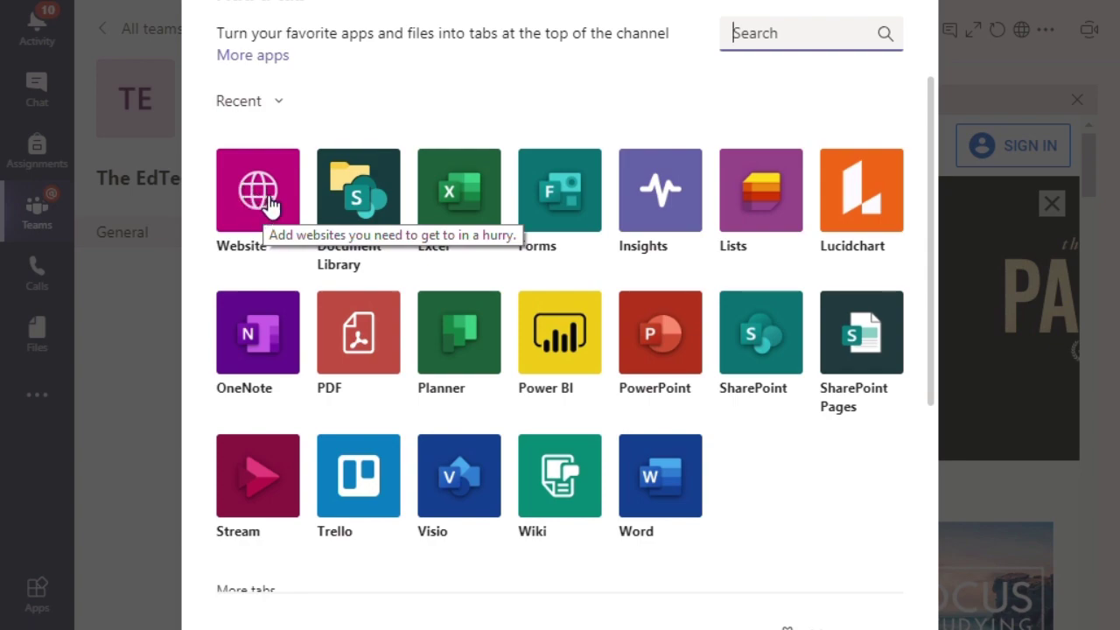
pyautogui.press('Escape')
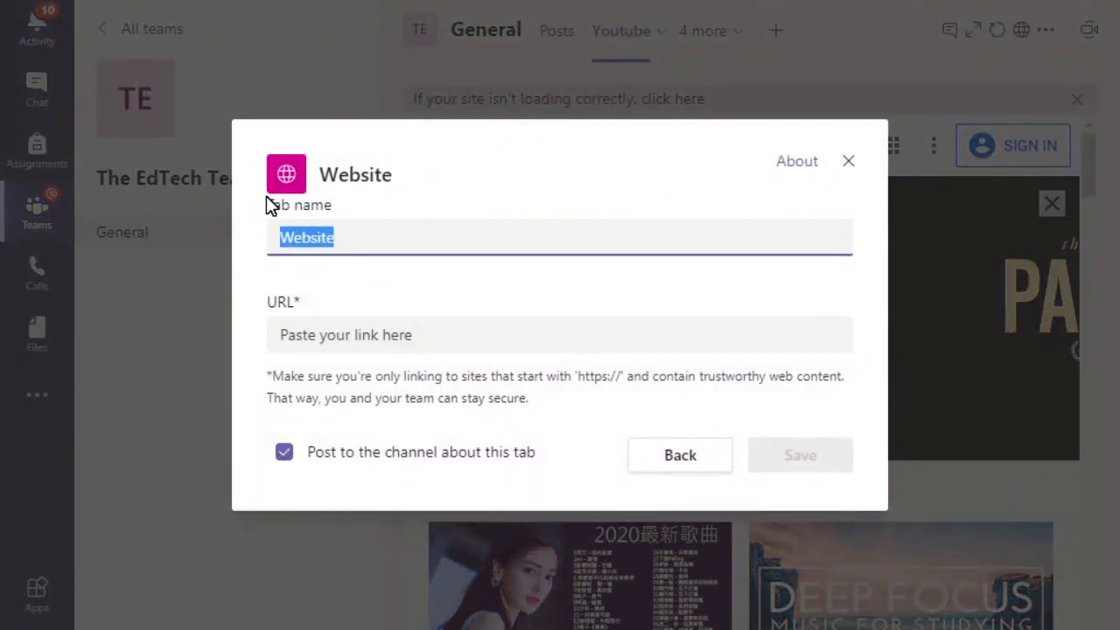
pyautogui.write('The Ed')
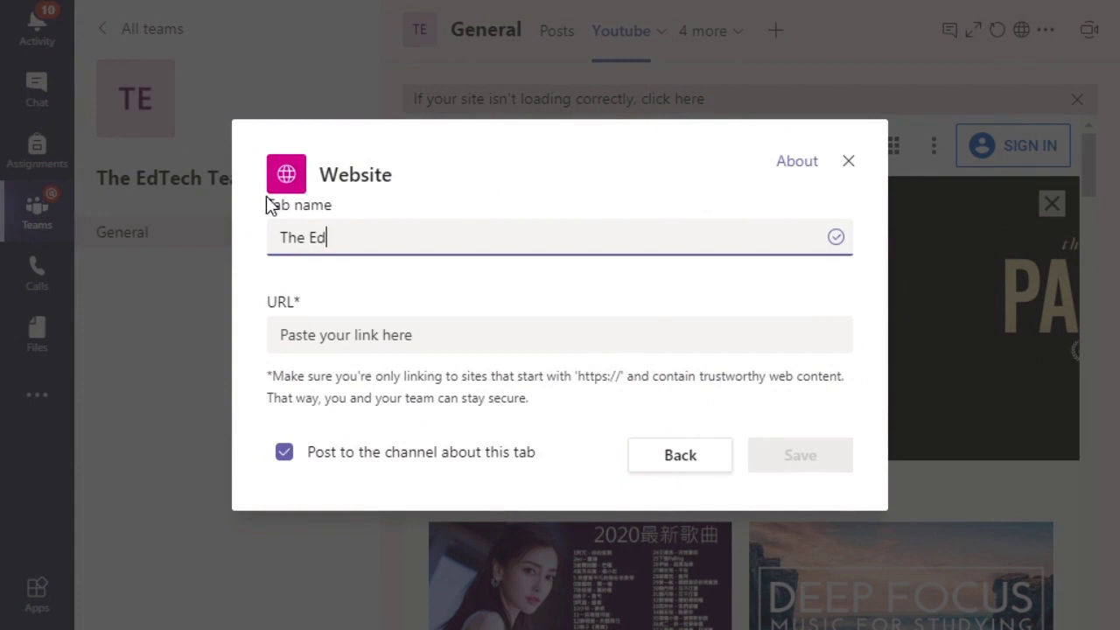
pyautogui.write('Tech Teache')
pyautogui.click(345, 340)
pyautogui.write('http')
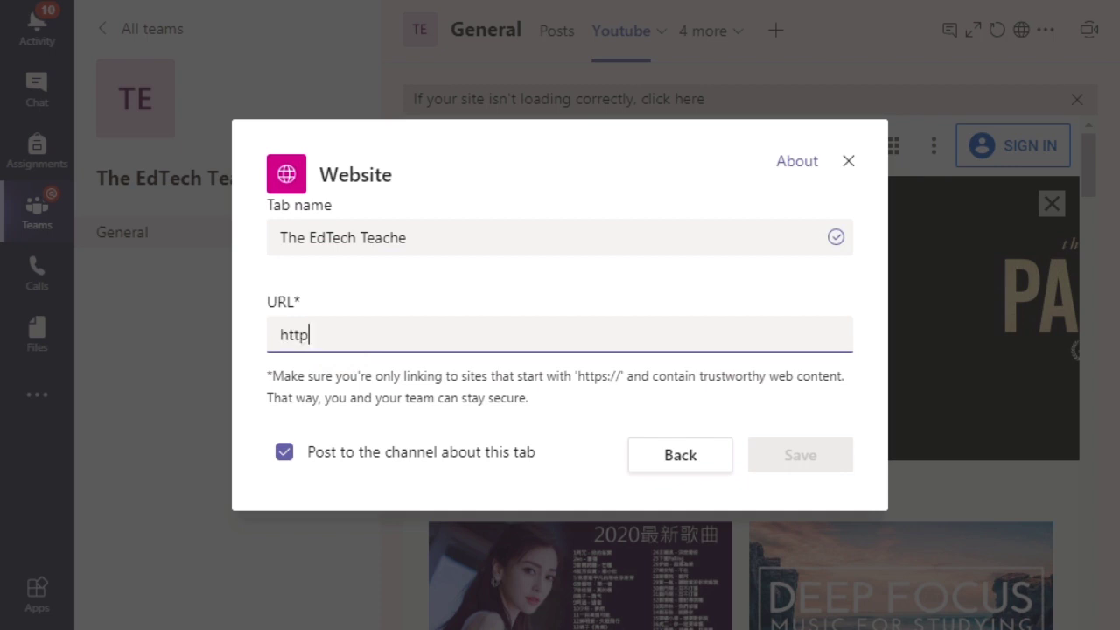
pyautogui.write('s://')
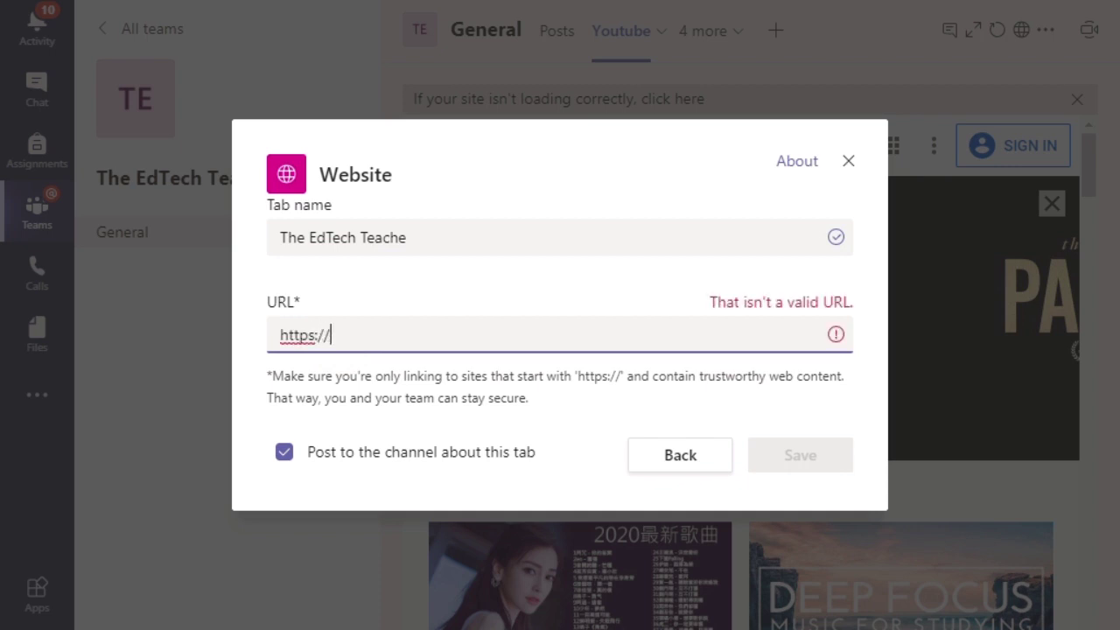
pyautogui.write('www.the')
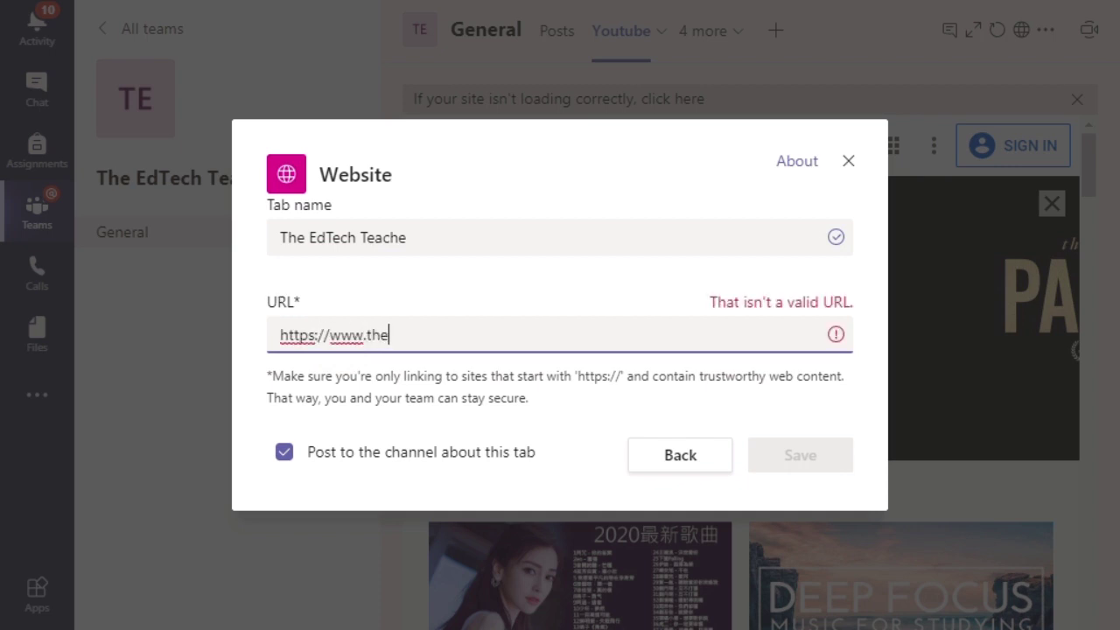
pyautogui.write('edtechteacher.net')
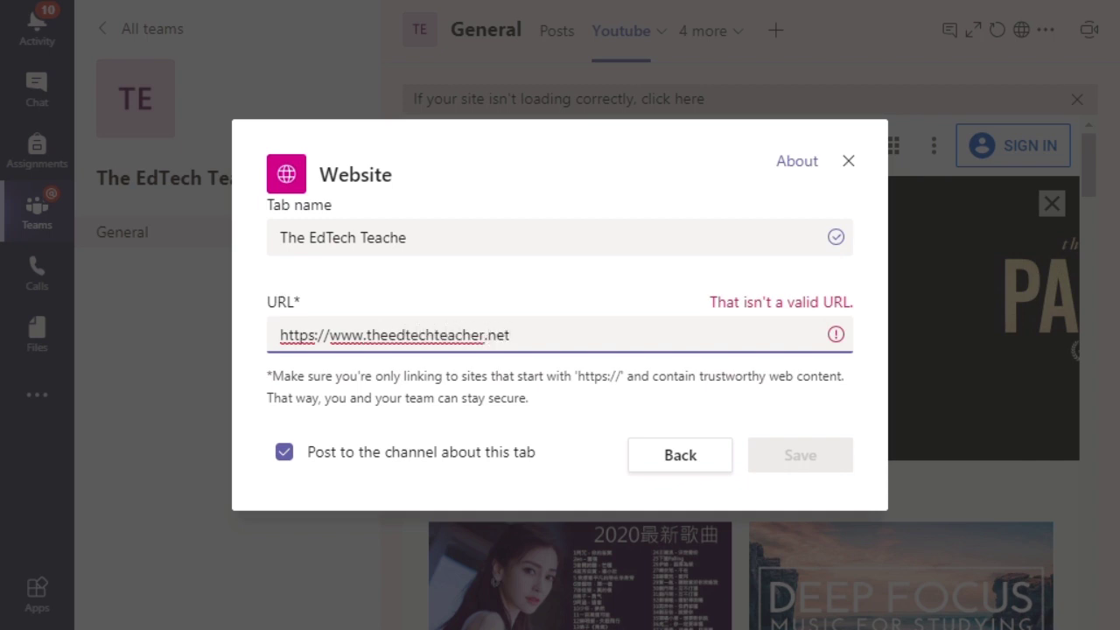
pyautogui.click(812, 456)
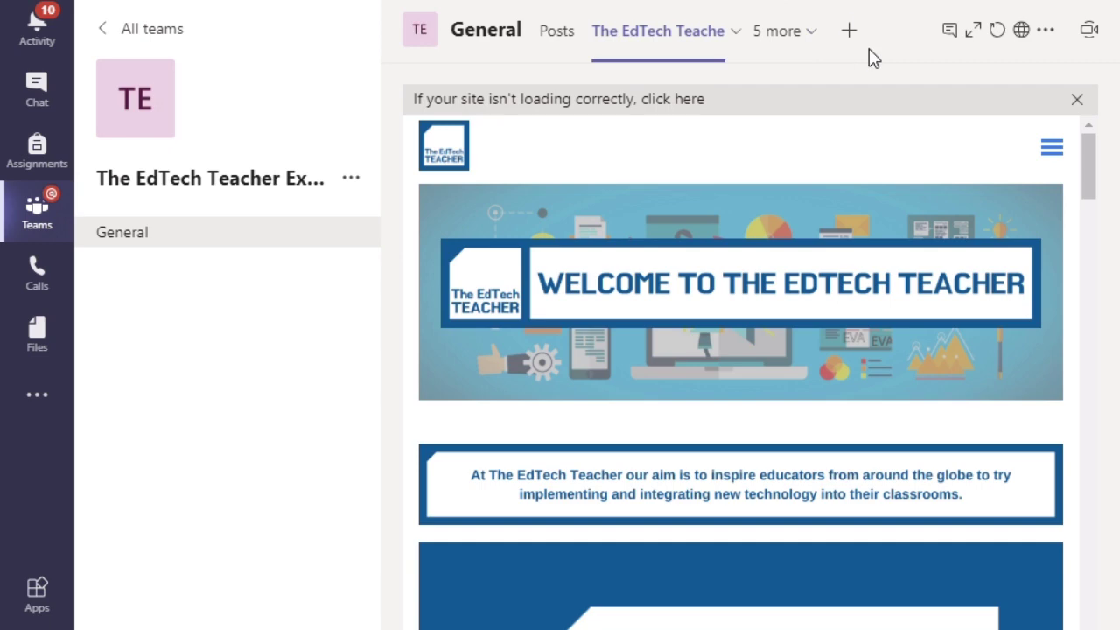
# After The EdTech Teacher site loads, reopen the add-a-tab app gallery.
pyautogui.click(851, 31)
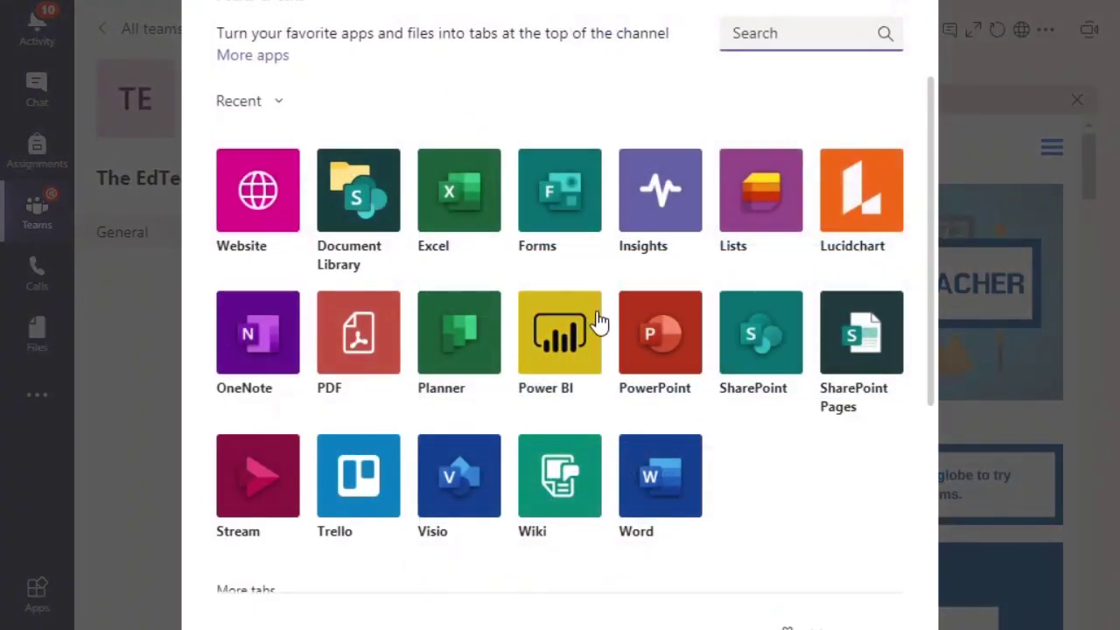
pyautogui.scroll(-5, 627, 381)
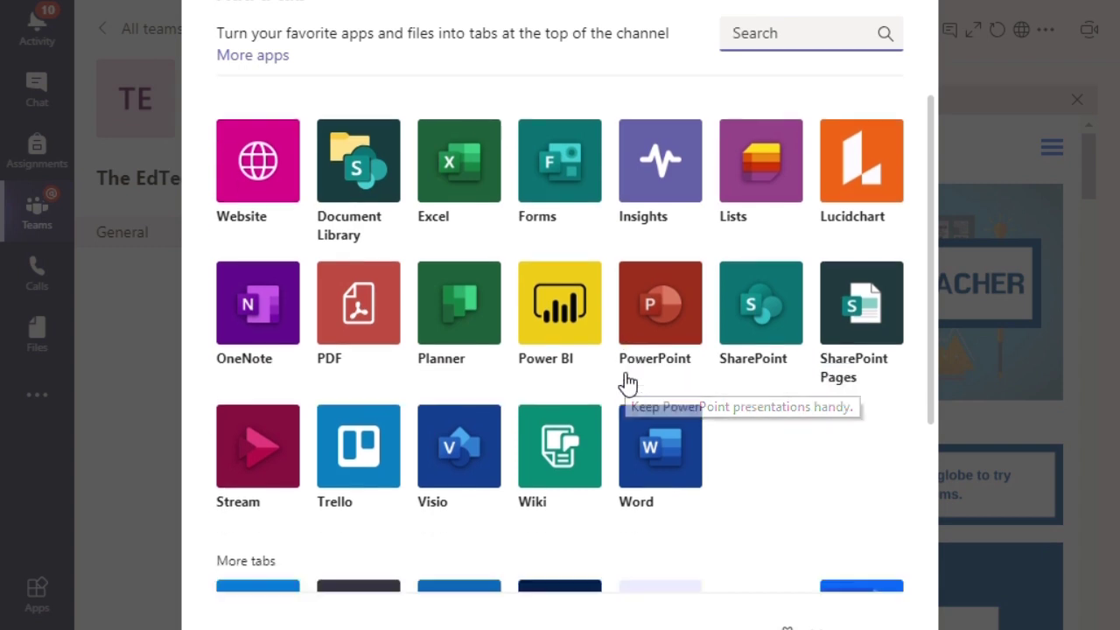